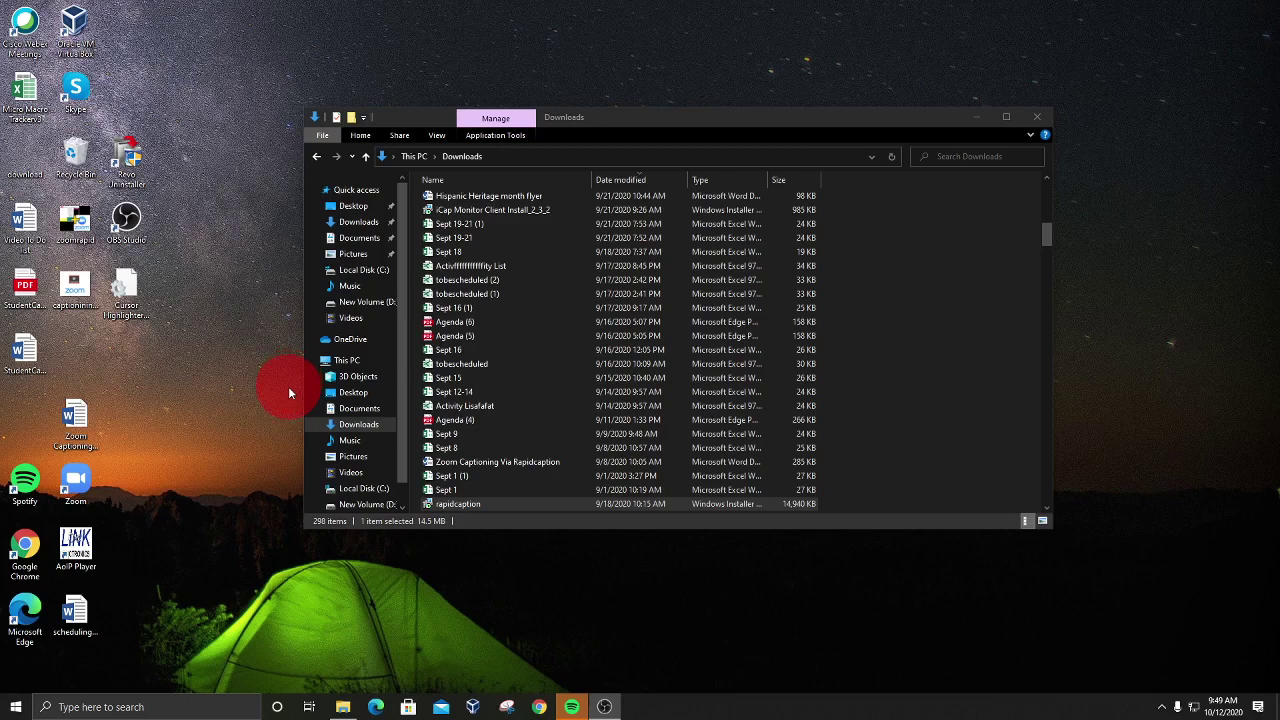
# Switch File Explorer from the Downloads list to the This PC overview
pyautogui.click(402, 398)
pyautogui.scroll(-1, 402, 398)
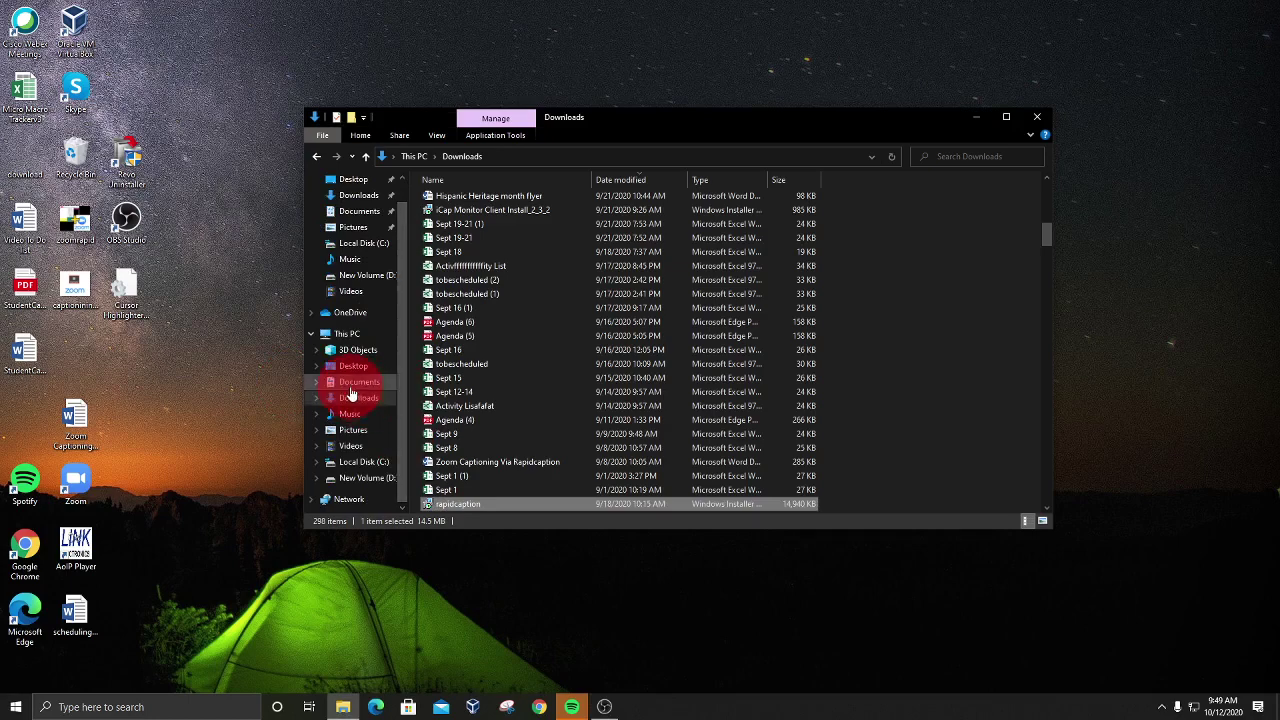
pyautogui.click(325, 334)
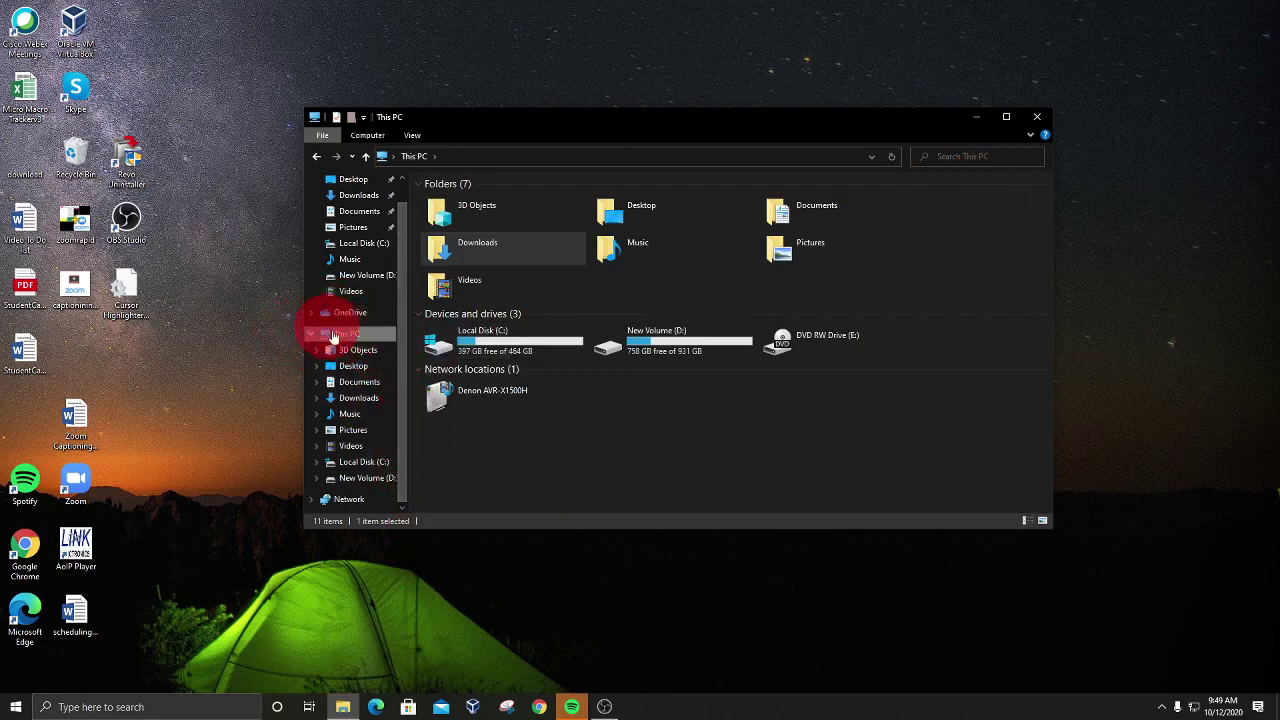
# Search all of This PC for the RapidCaption installer by name
pyautogui.click(970, 157)
pyautogui.write('rapic')
pyautogui.write(' caption')
pyautogui.press('Return')
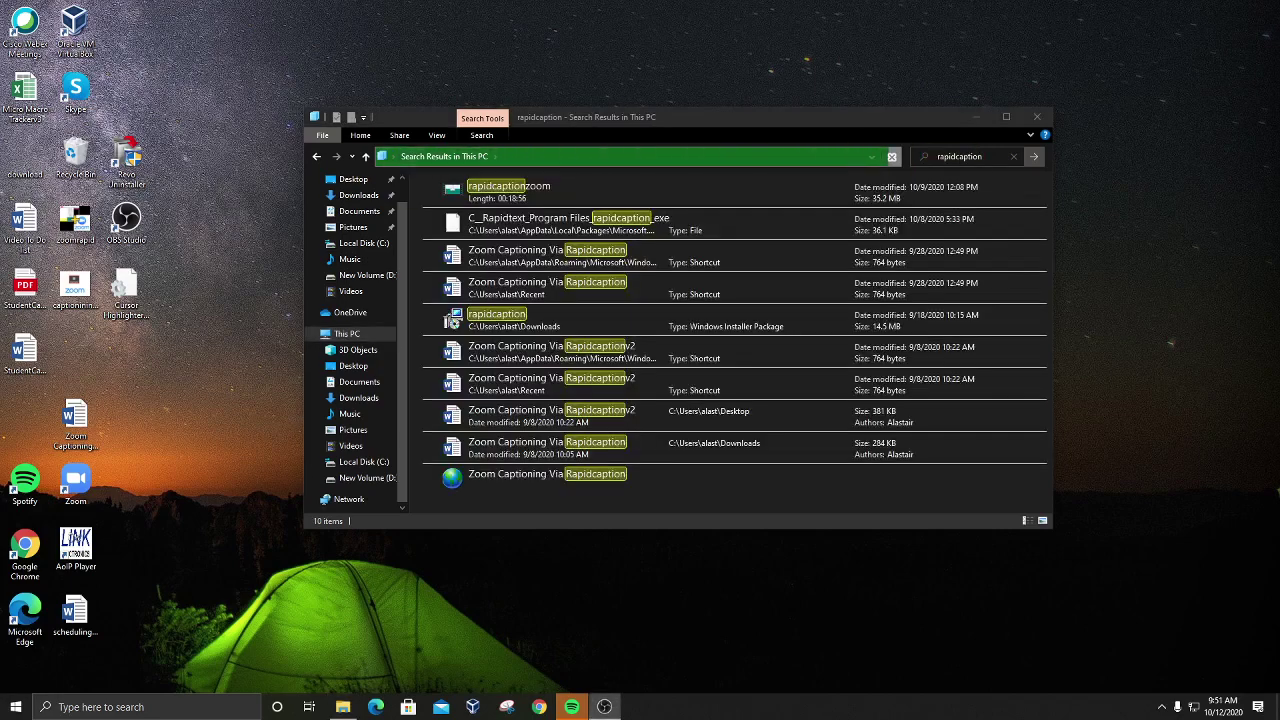
# Cut the rapidcaption Windows Installer Package from the Downloads search results
pyautogui.doubleClick(480, 323)
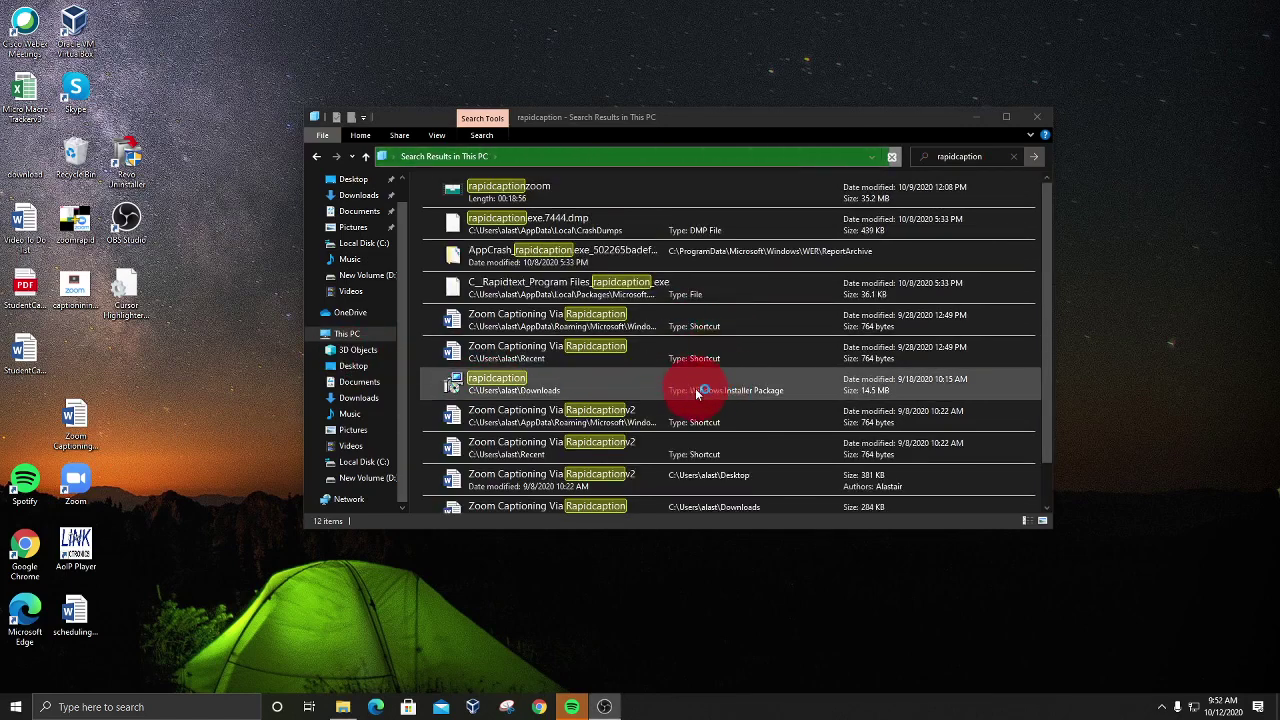
pyautogui.rightClick(697, 392)
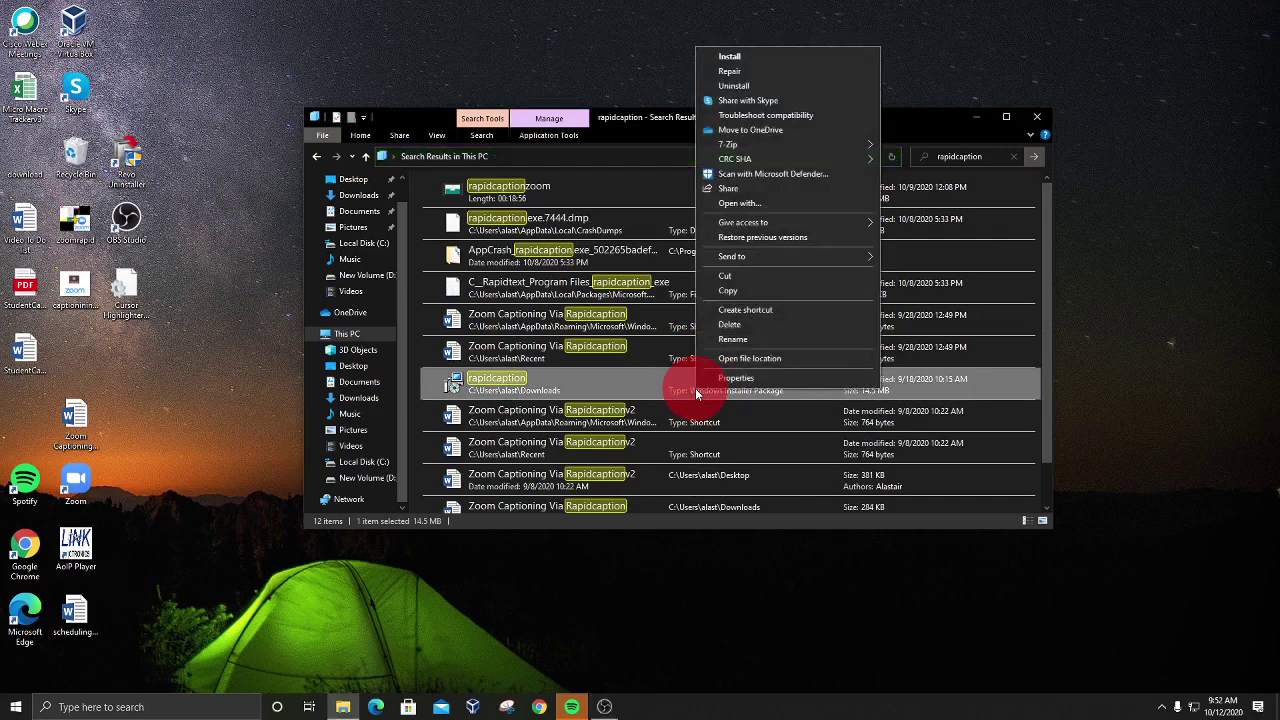
pyautogui.click(730, 280)
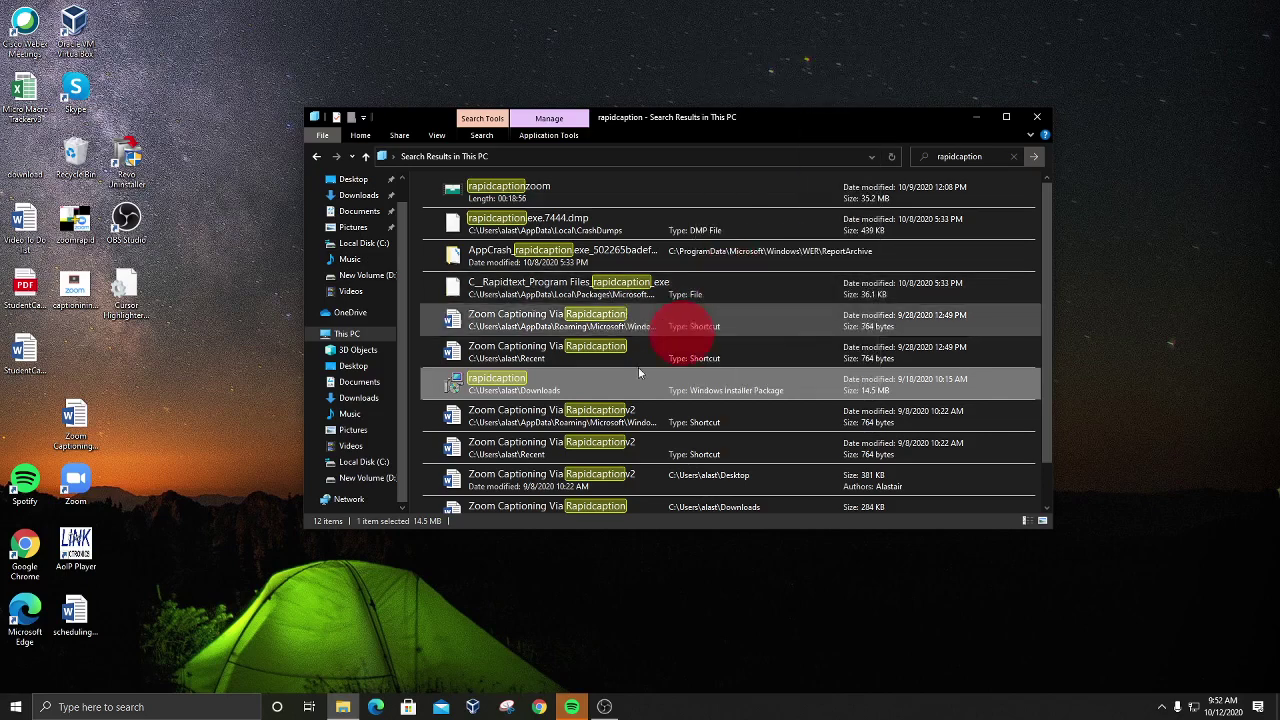
# Paste the rapidcaption installer into the root of Local Disk (C:) and close Explorer
pyautogui.click(360, 465)
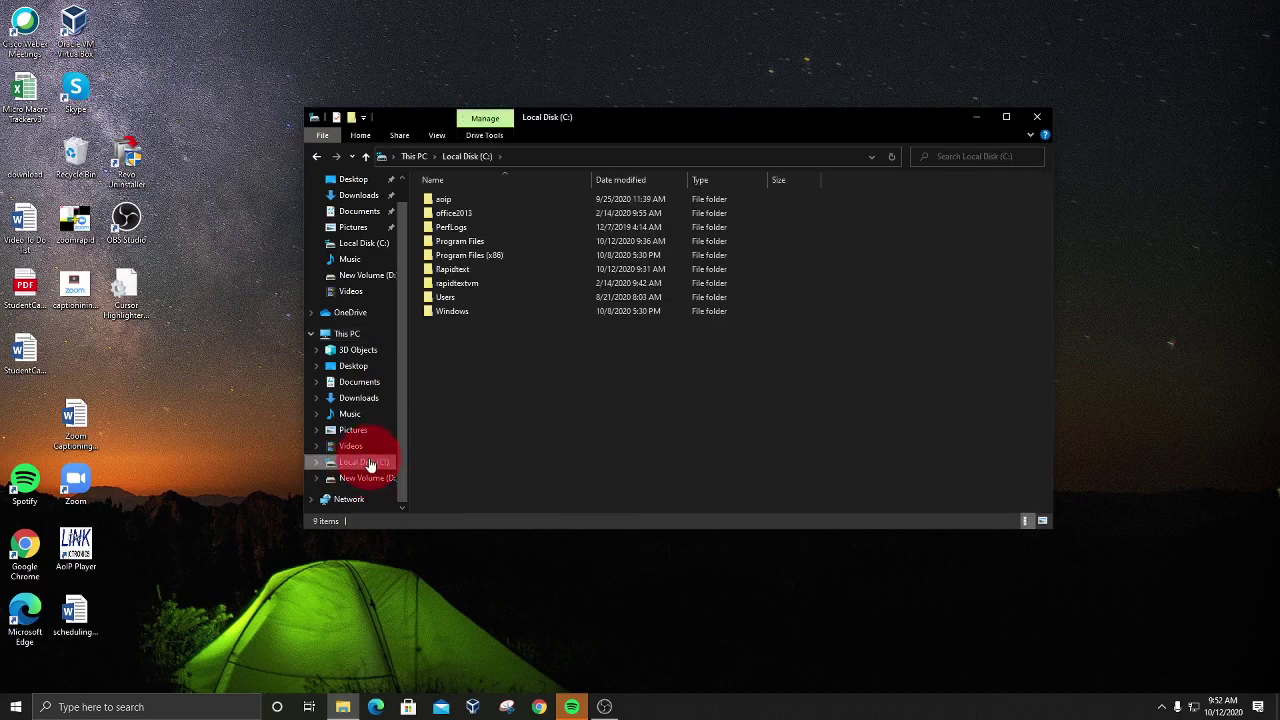
pyautogui.rightClick(457, 374)
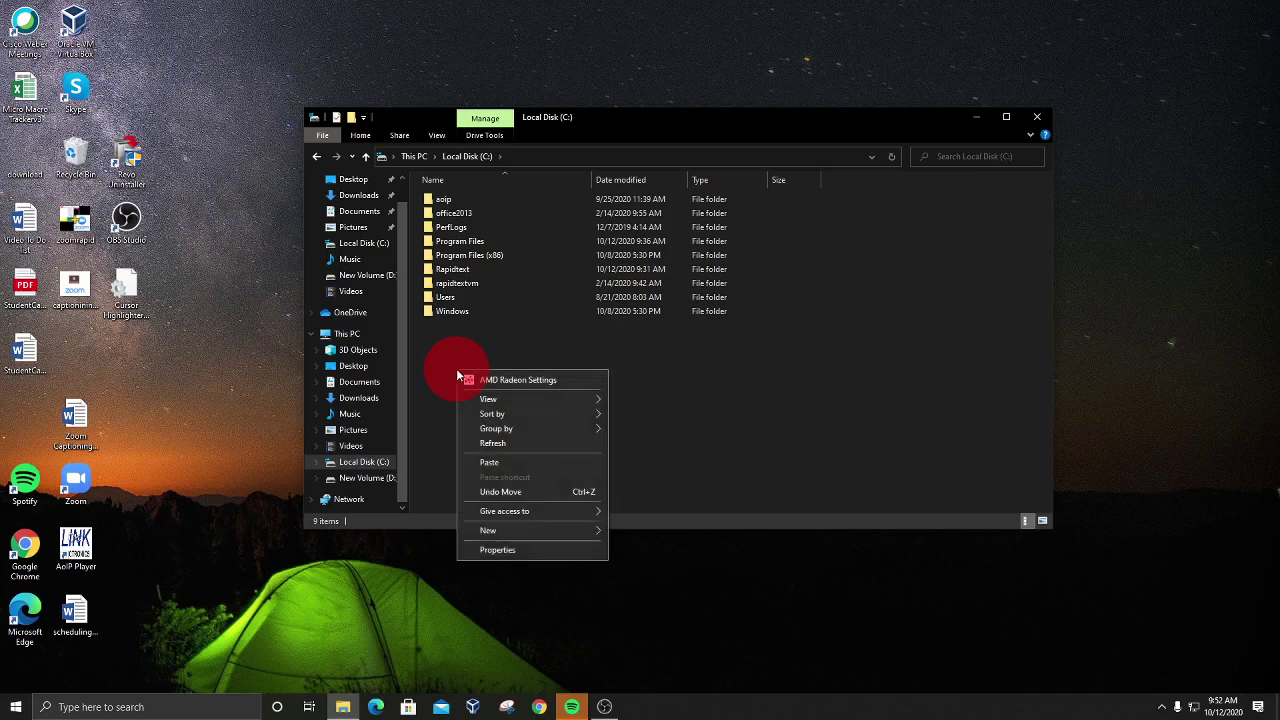
pyautogui.click(491, 463)
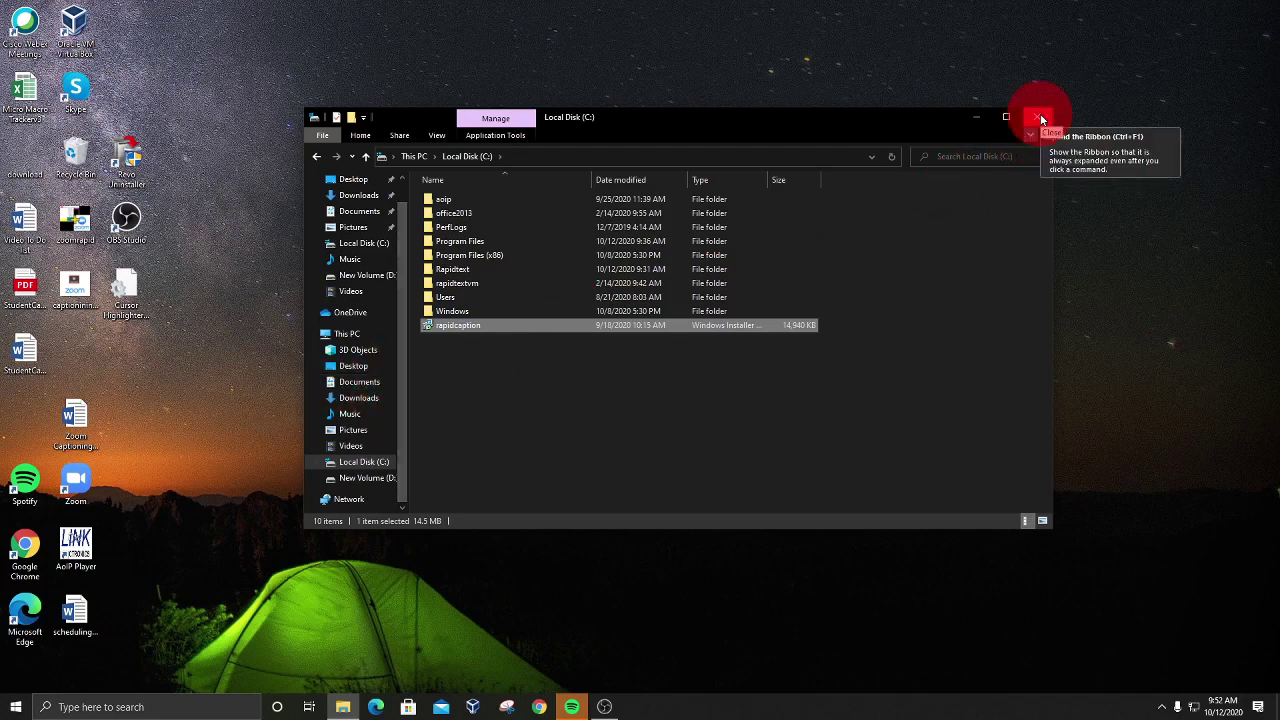
pyautogui.click(1042, 119)
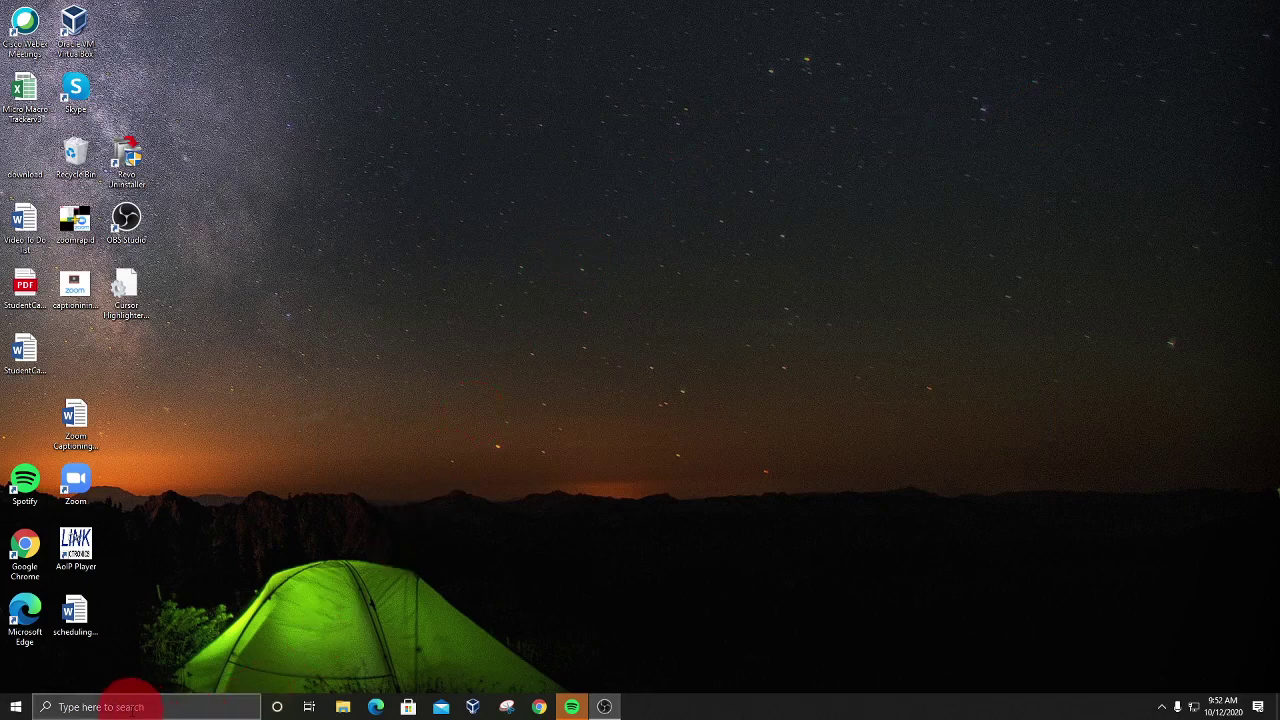
# Find Command Prompt by searching cmd and run it as administrator
pyautogui.click(128, 706)
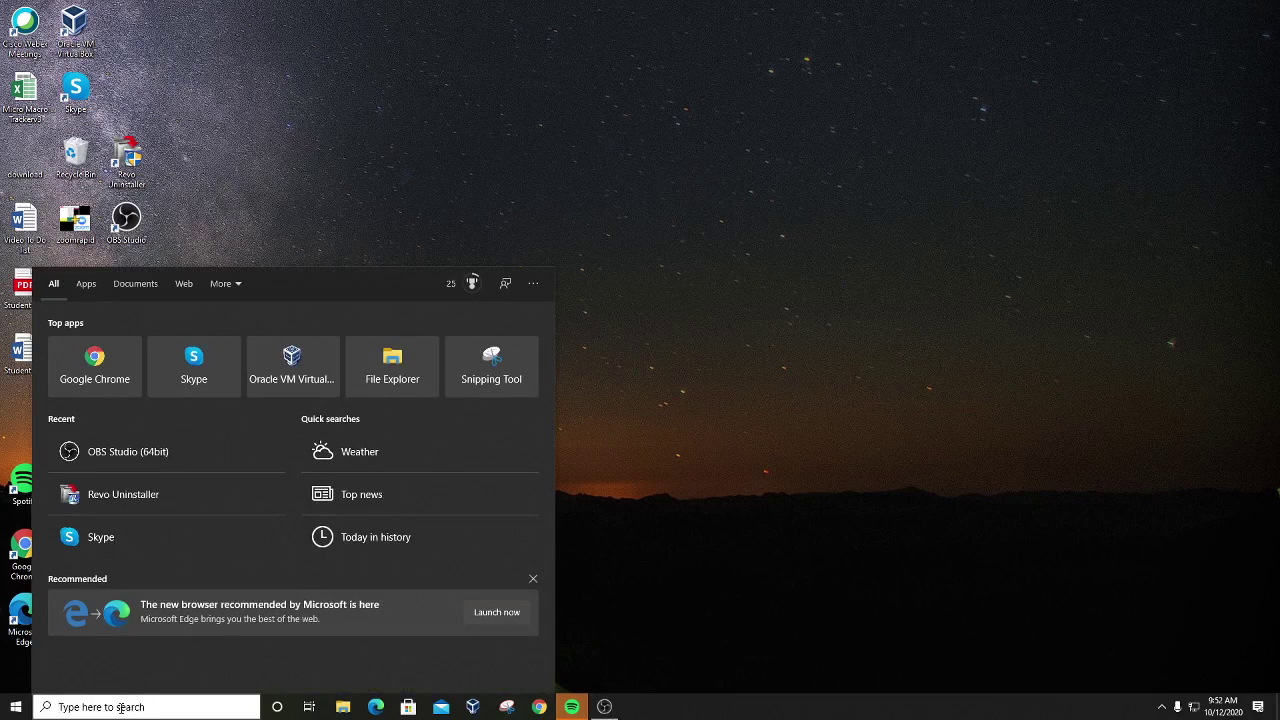
pyautogui.write('cmd')
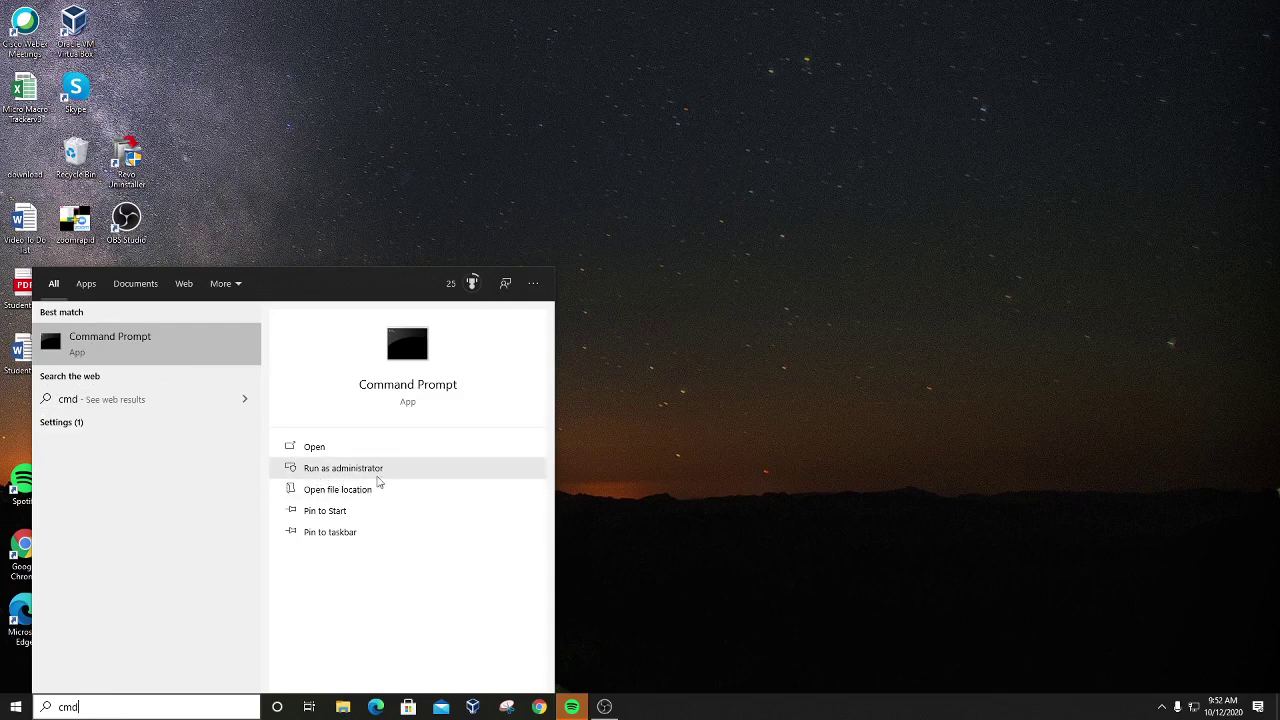
pyautogui.rightClick(163, 344)
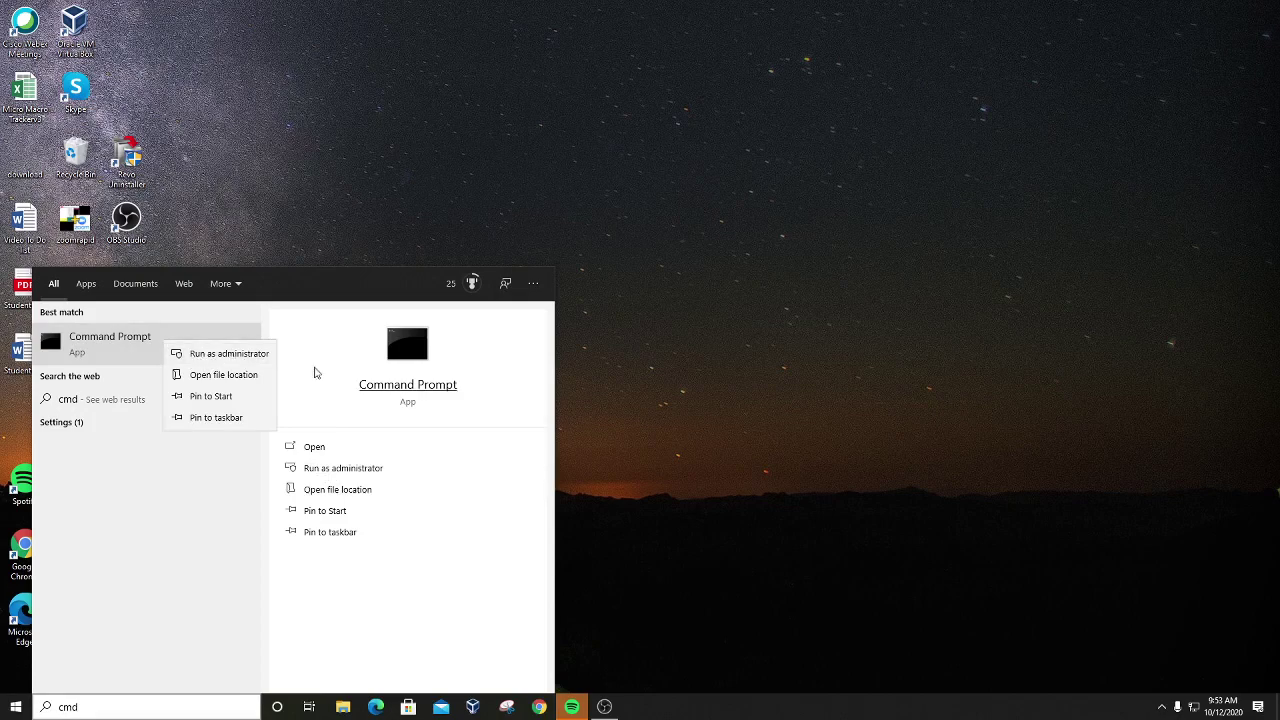
pyautogui.click(337, 468)
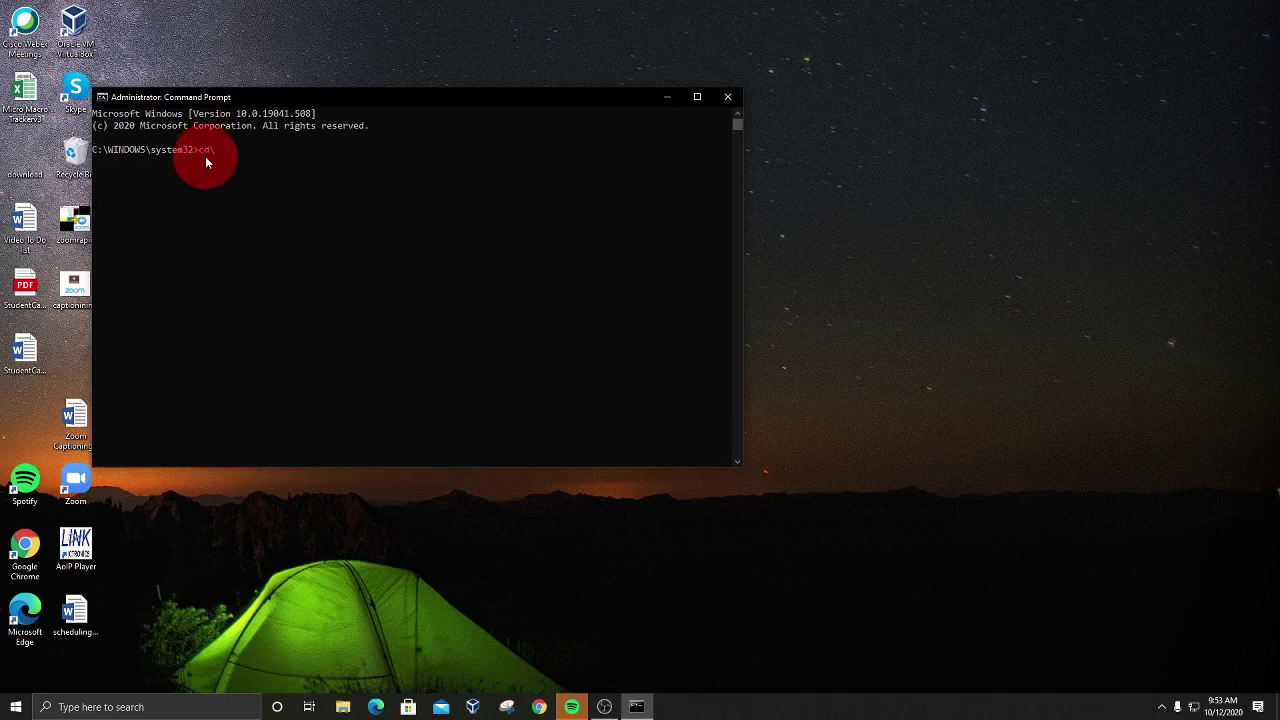
# Change the console to C:\ with cd\ and run rapidcaption.msi
pyautogui.keyDown('ctrl'); pyautogui.scroll(3, 205, 156); pyautogui.keyUp('ctrl')
pyautogui.keyDown('ctrl'); pyautogui.scroll(4, 255, 174); pyautogui.keyUp('ctrl')
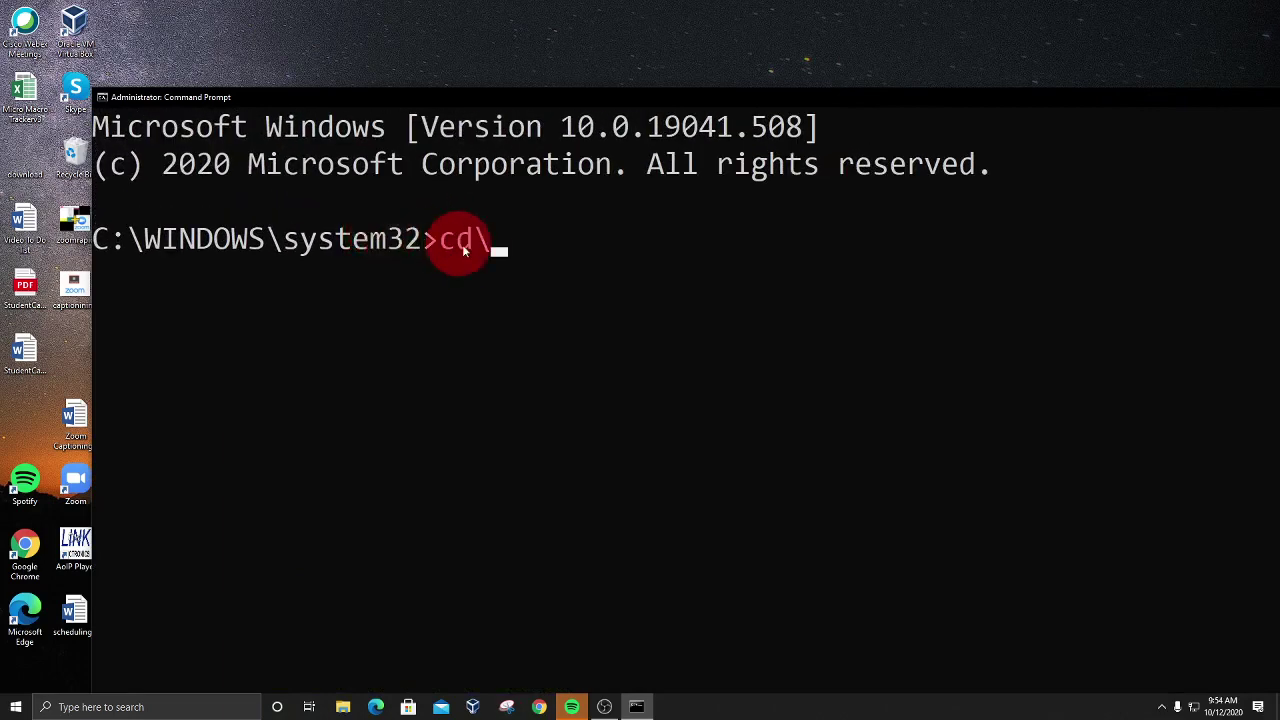
pyautogui.keyDown('ctrl'); pyautogui.scroll(1, 470, 250); pyautogui.keyUp('ctrl')
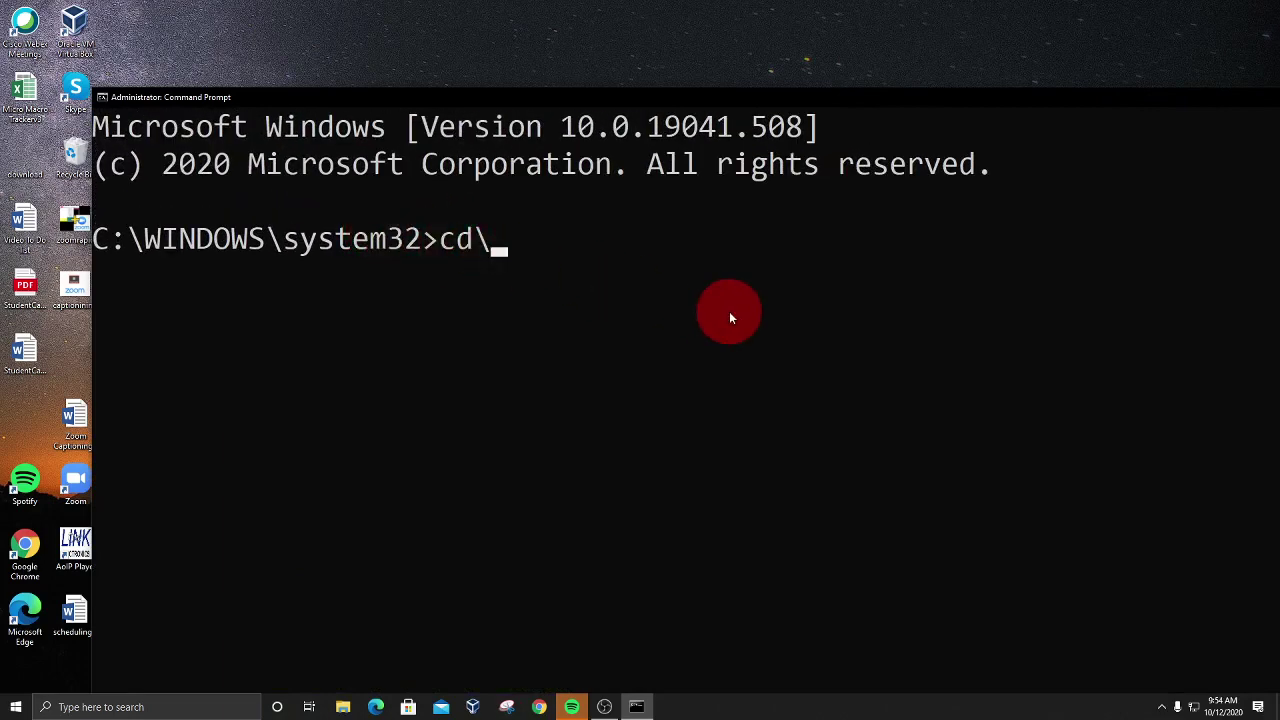
pyautogui.press('Return')
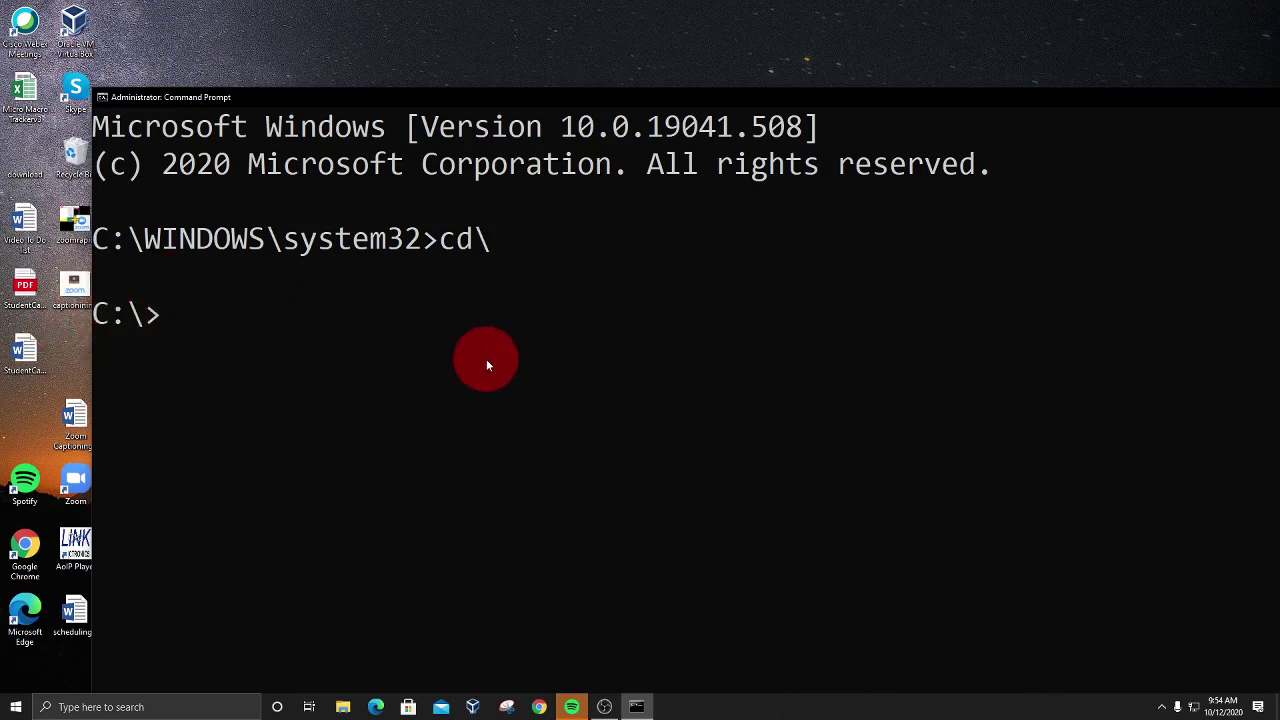
pyautogui.write('rapidcap')
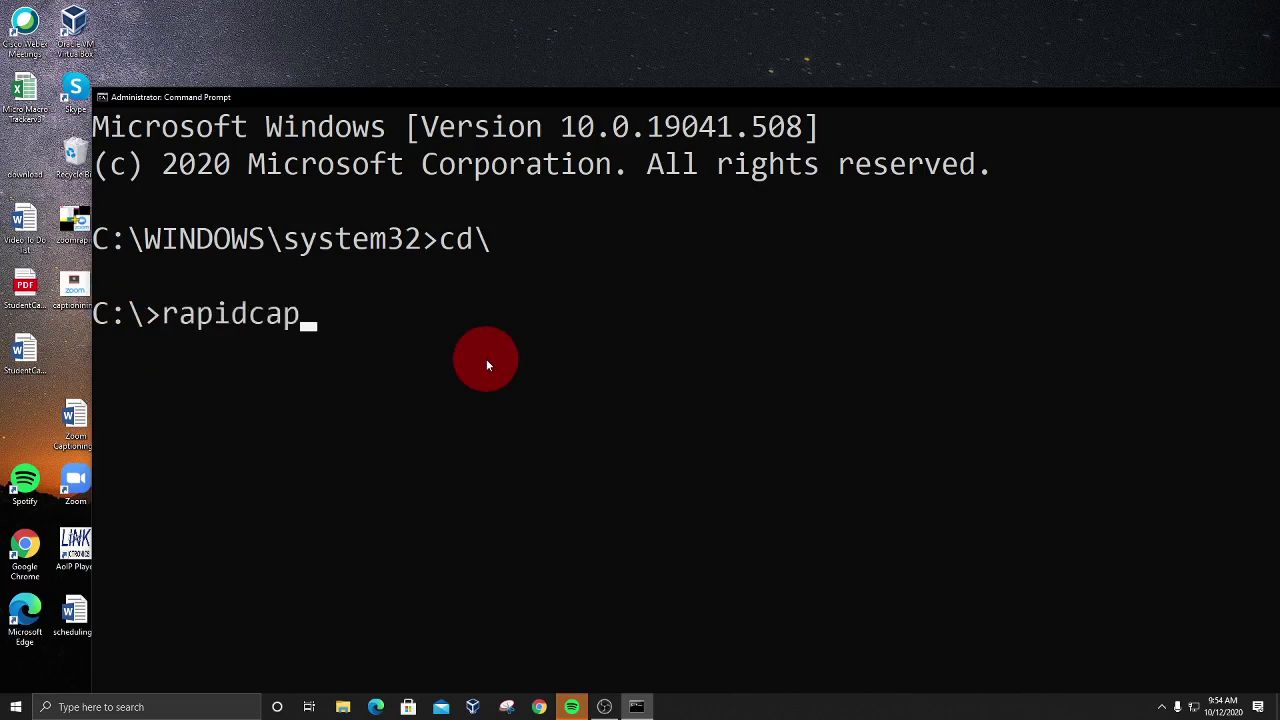
pyautogui.write('tion.msi')
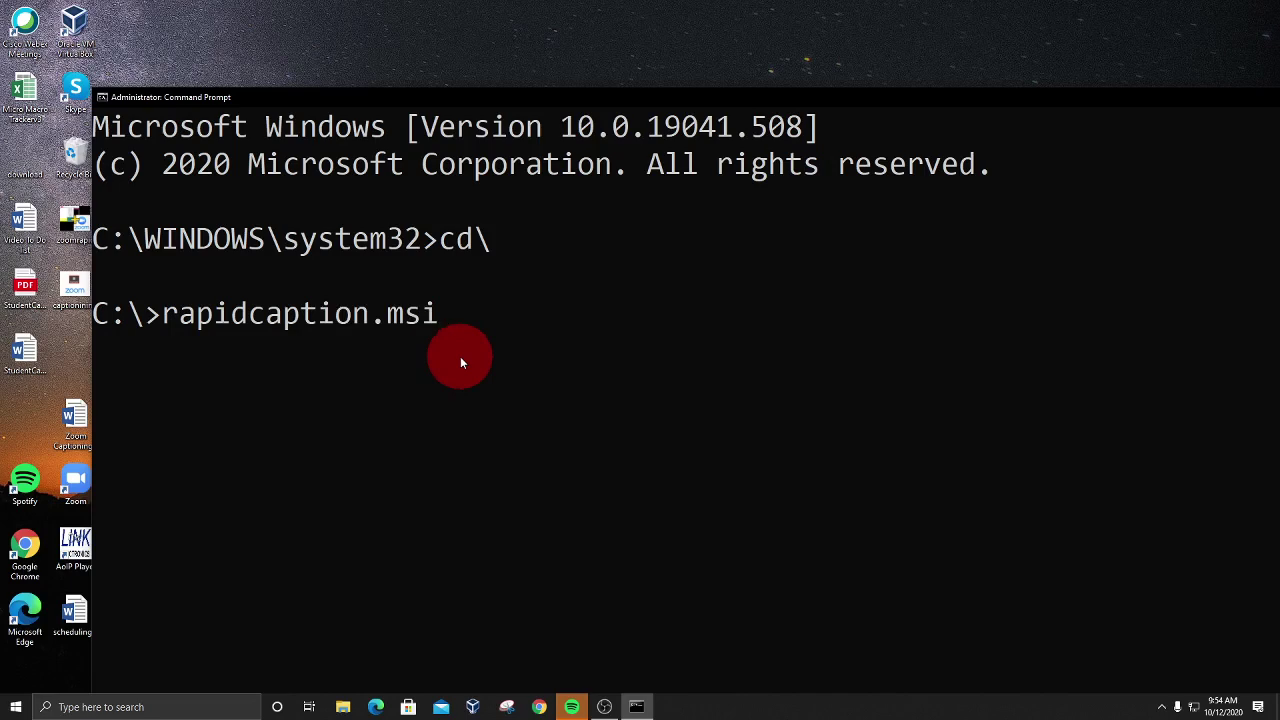
pyautogui.press('Return')
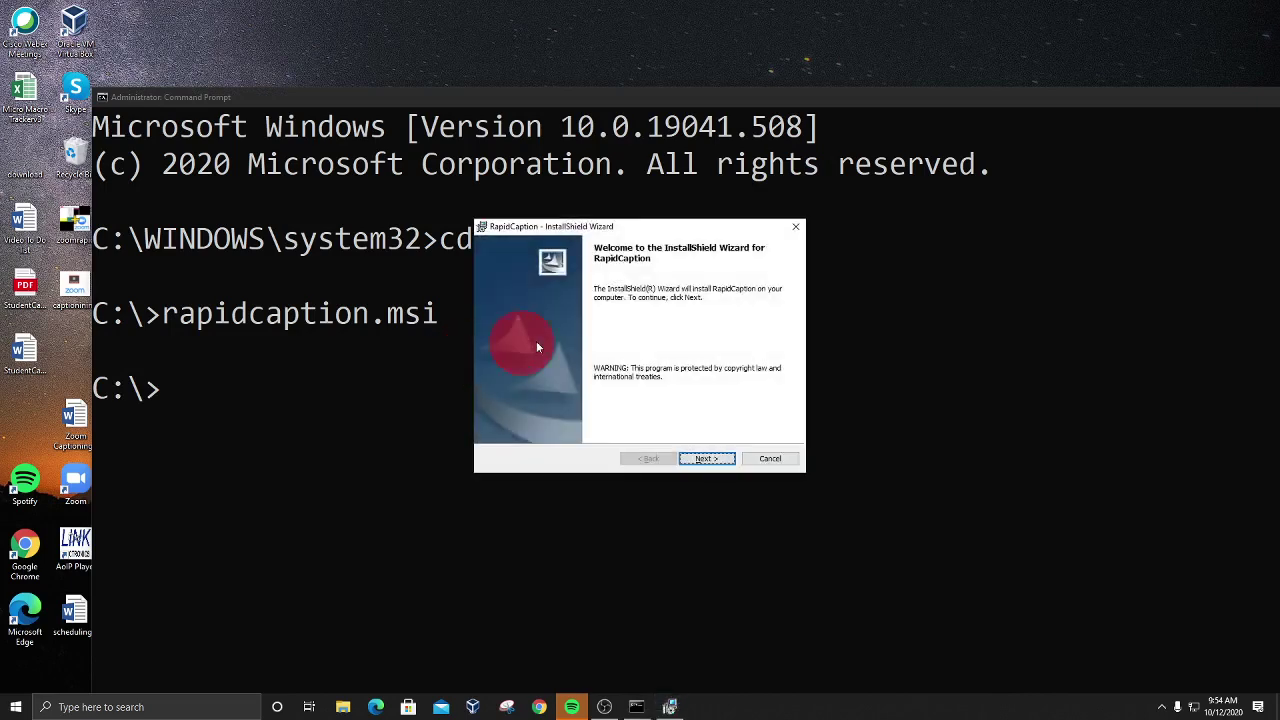
# Advance through the RapidCaption wizard's Welcome and readme pages to install the program
pyautogui.click(717, 460)
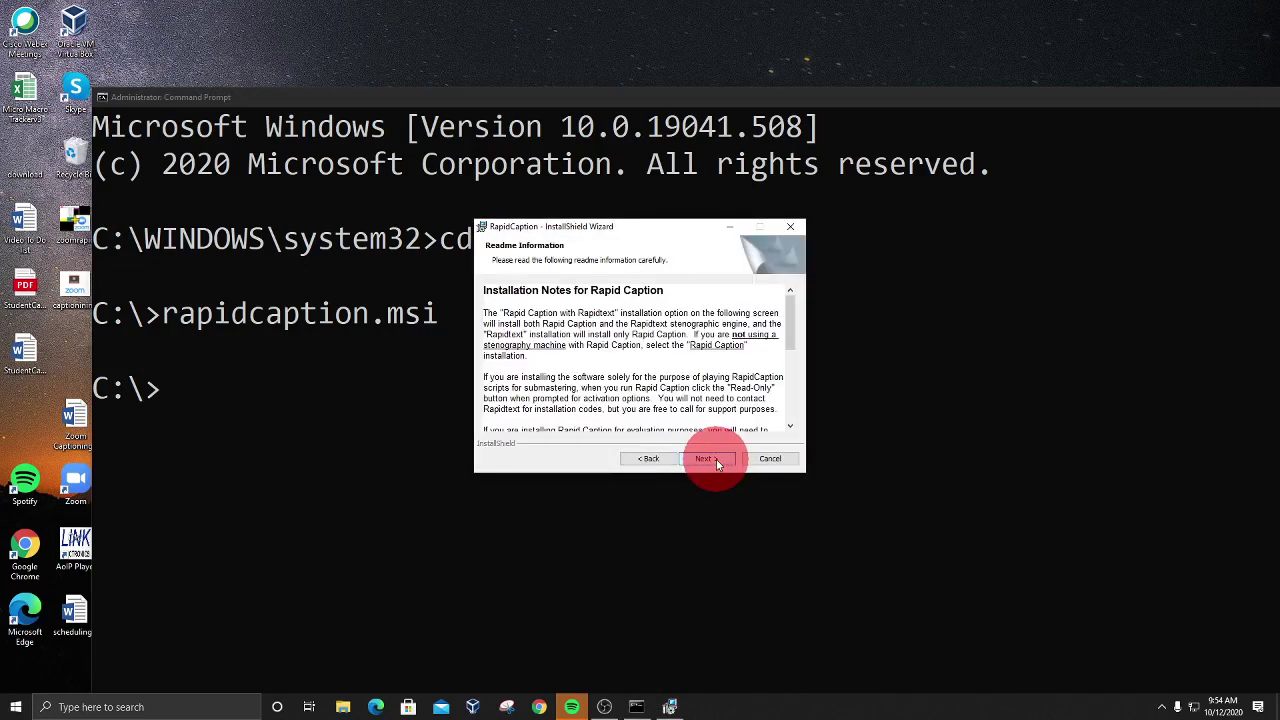
pyautogui.moveTo(790, 320); pyautogui.dragTo(798, 430)
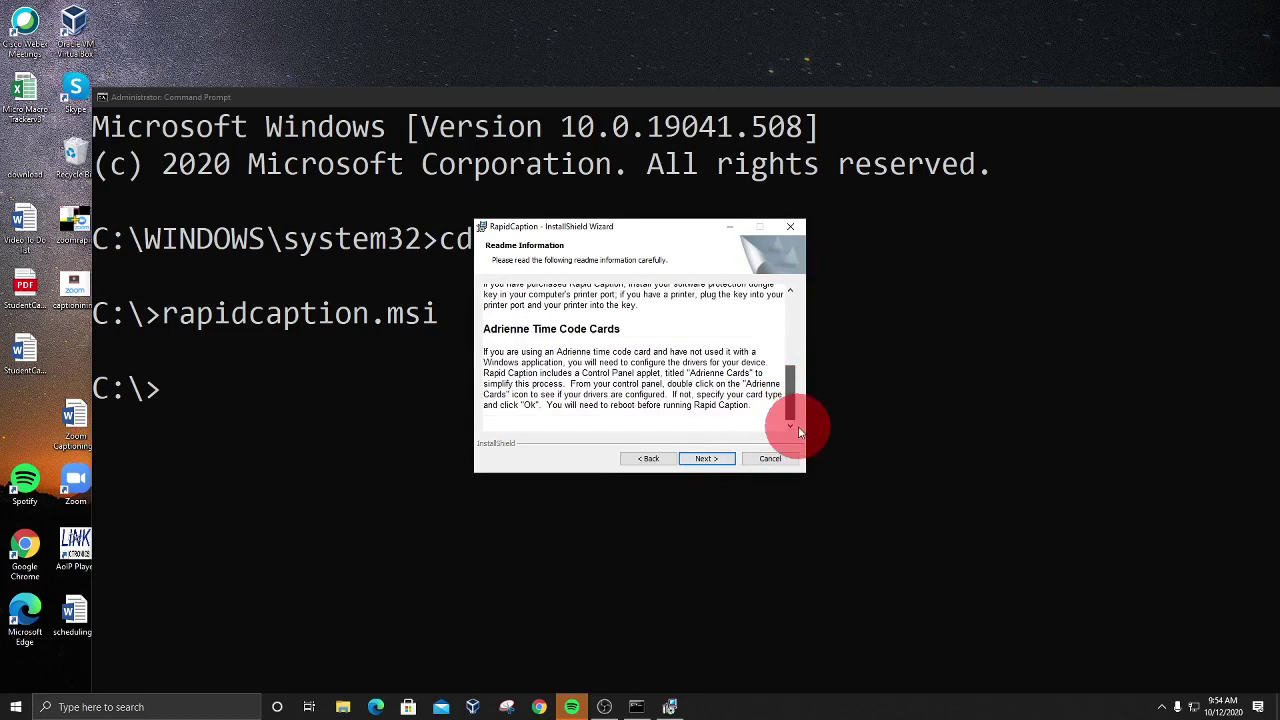
pyautogui.click(707, 459)
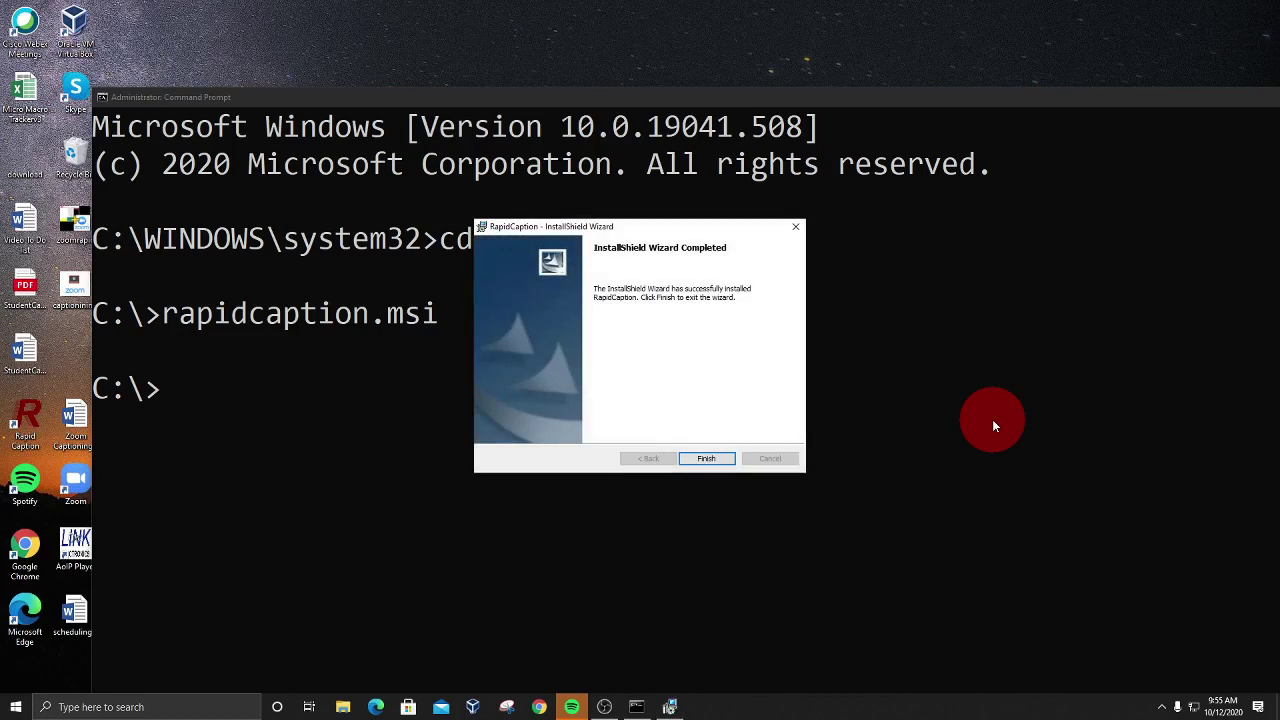
# Finish the RapidCaption InstallShield Wizard and close the Command Prompt window
pyautogui.click(707, 459)
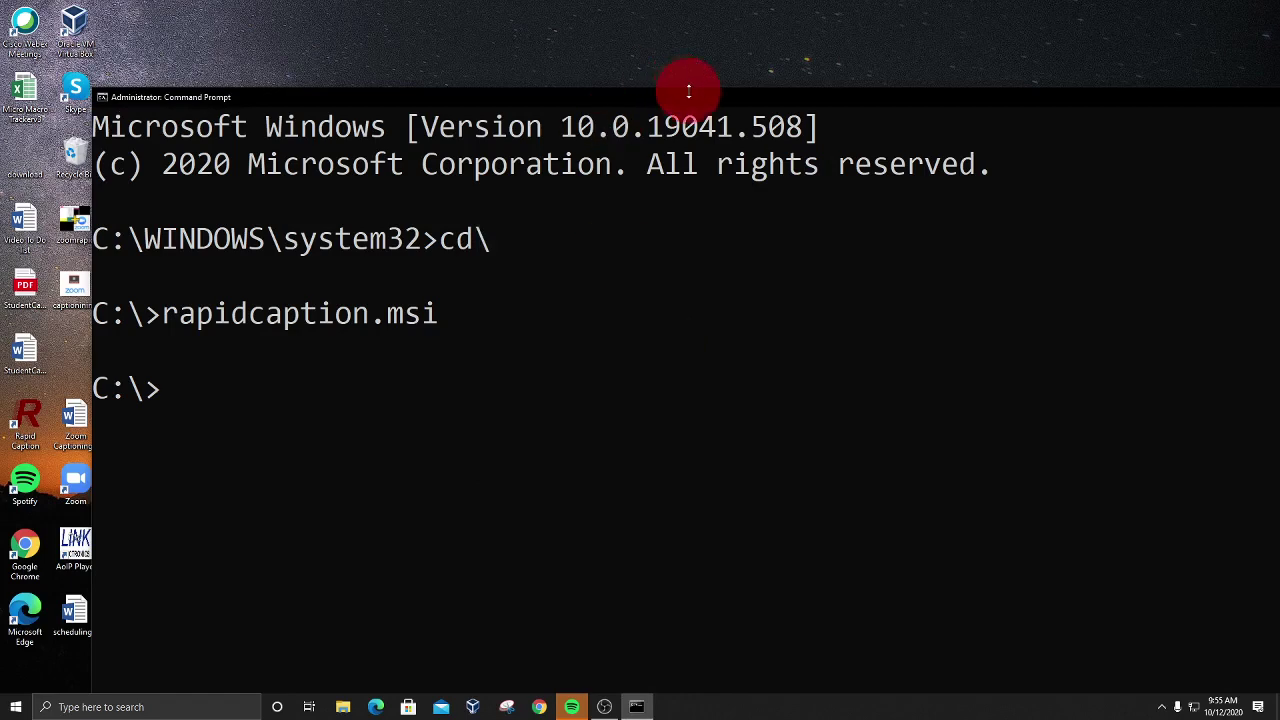
pyautogui.moveTo(695, 97); pyautogui.dragTo(279, 128)
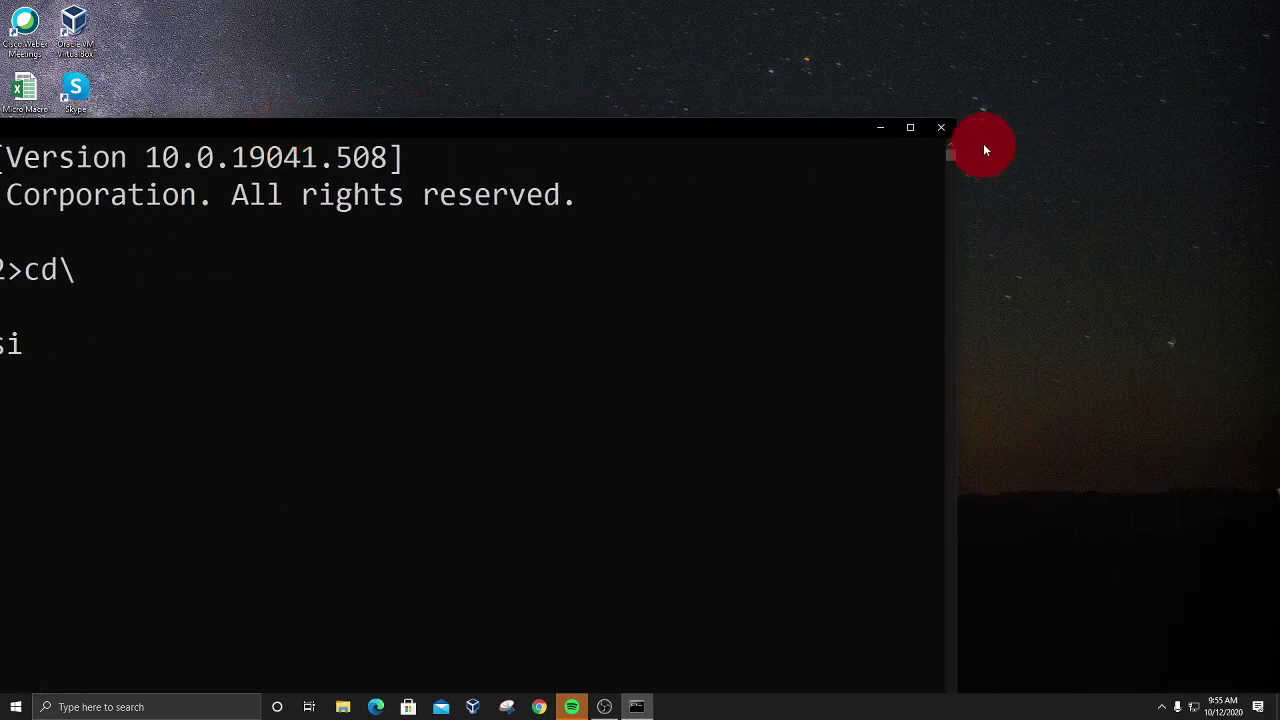
pyautogui.click(946, 129)
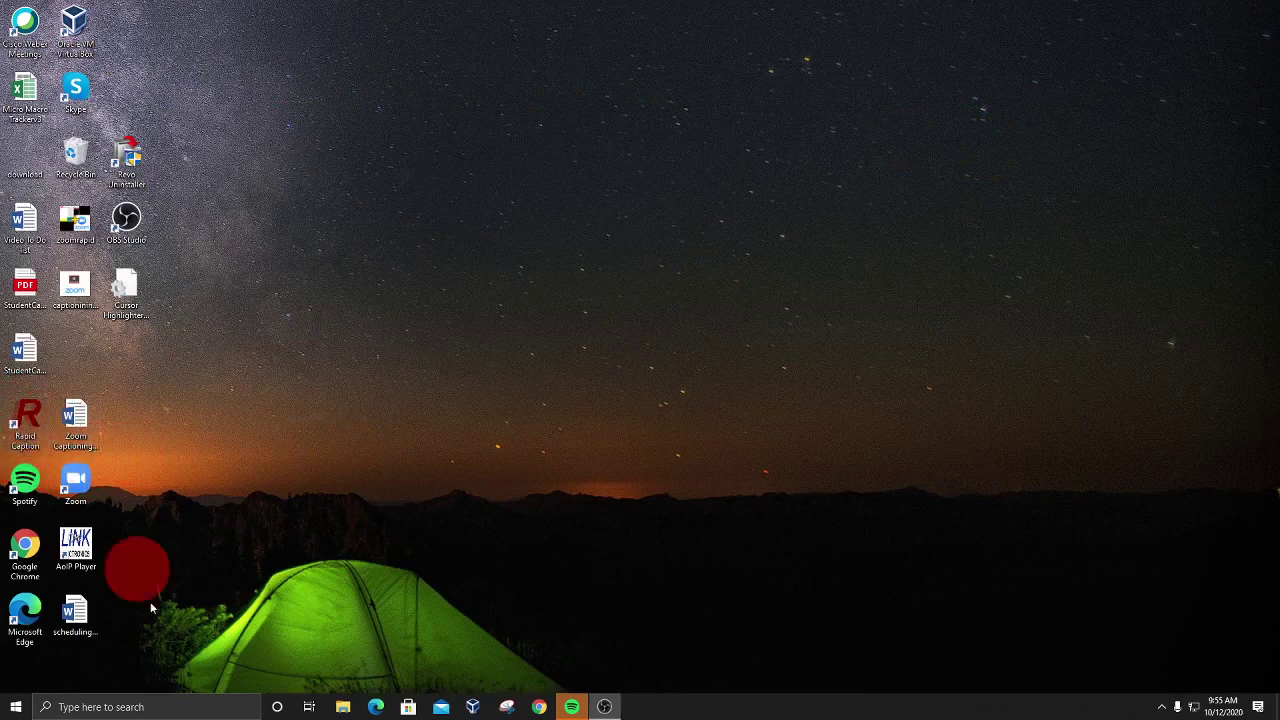
# Search for 'rapid', dismiss the results, and open the Rapid Caption shortcut's context menu
pyautogui.click(150, 710)
pyautogui.write('rapid')
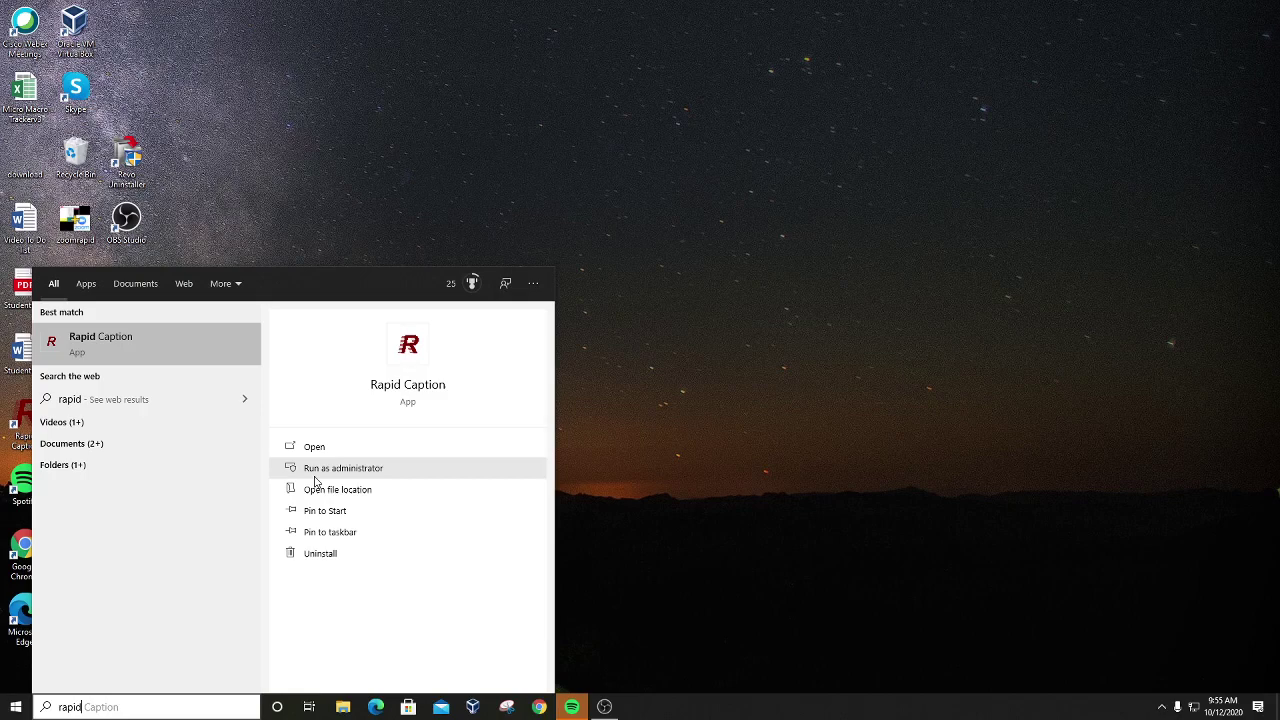
pyautogui.click(852, 420)
pyautogui.click(28, 420)
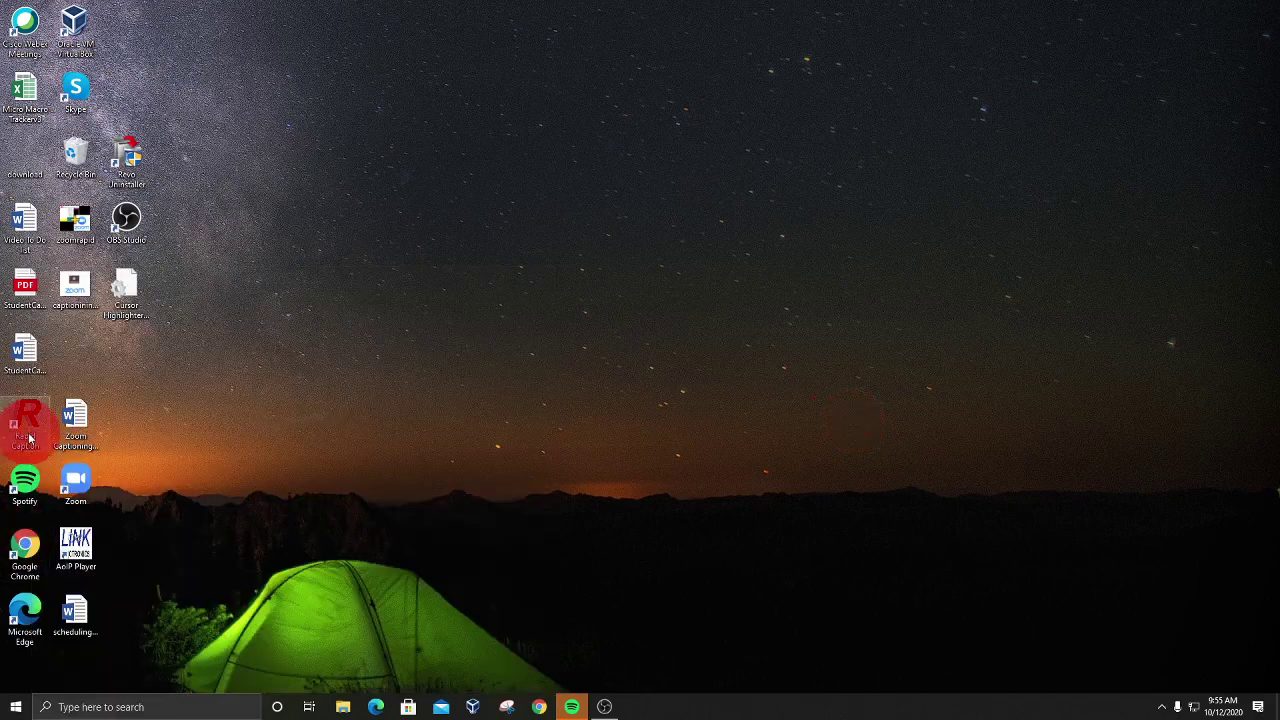
pyautogui.rightClick(31, 412)
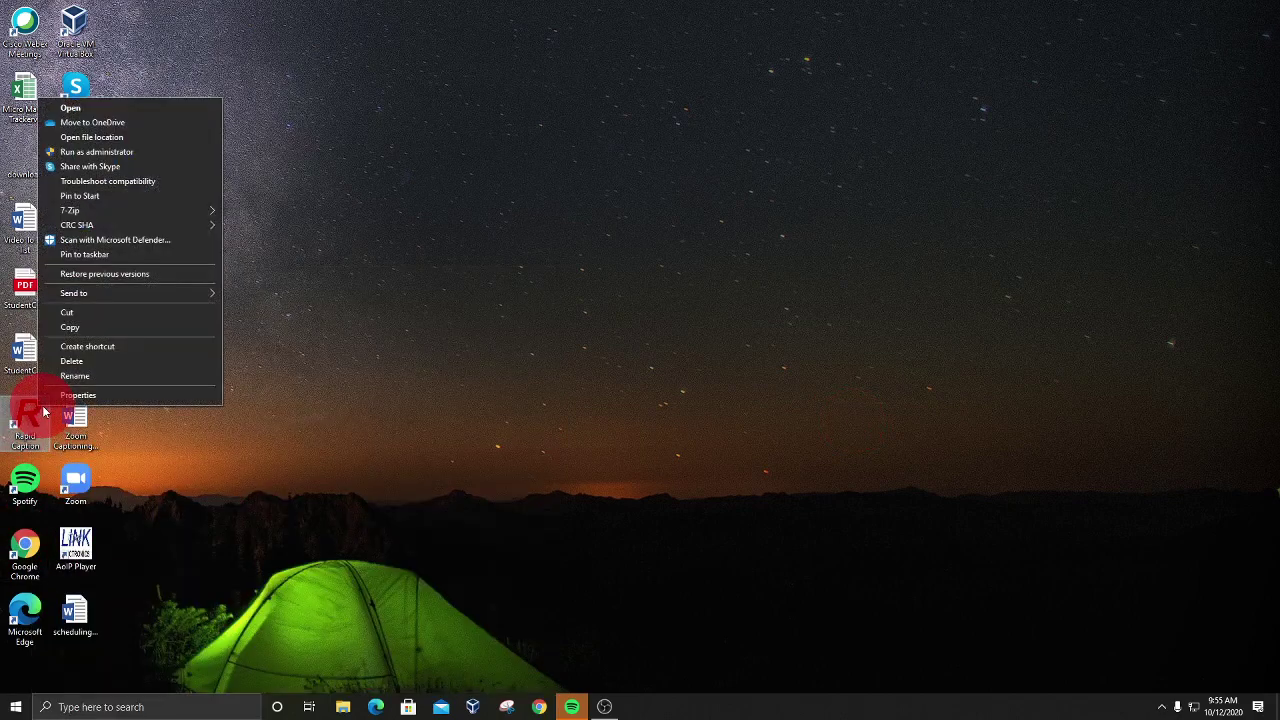